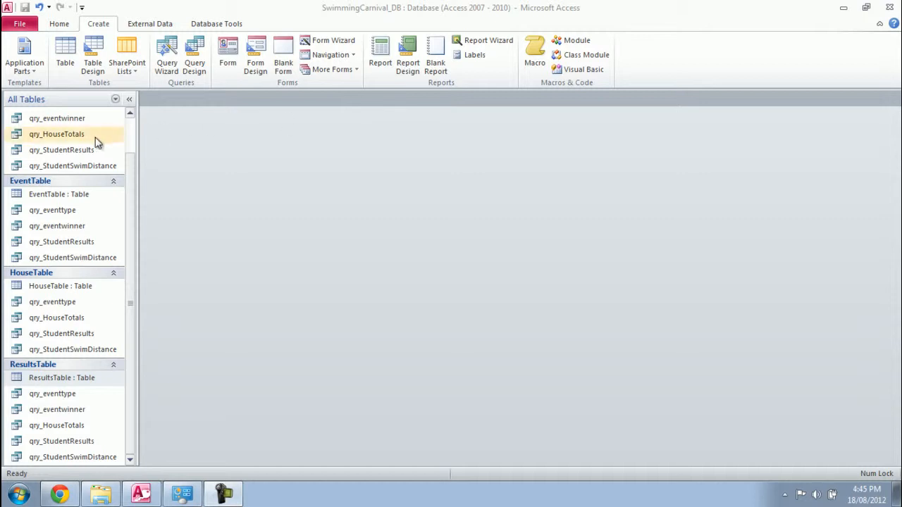
{"action": "left_click_drag", "start_coordinate": [131, 180], "coordinate": [122, 119]}
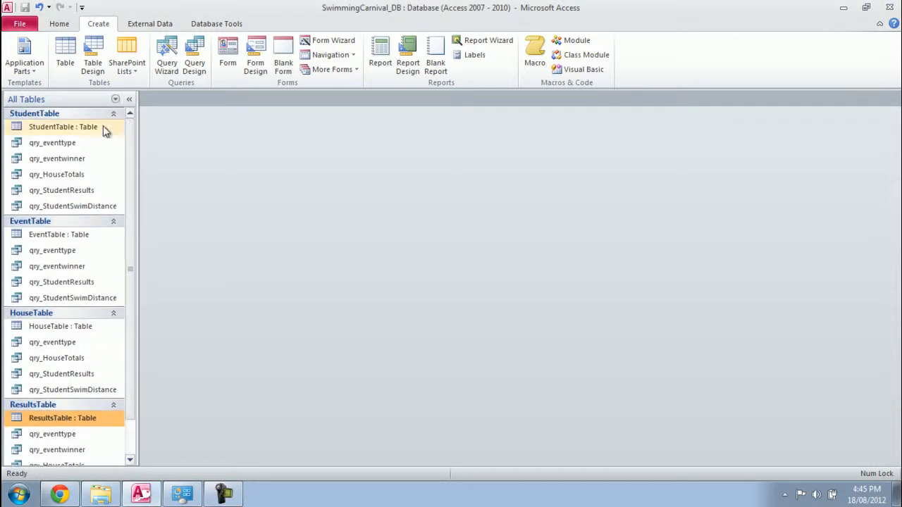
{"action": "left_click", "coordinate": [95, 129]}
{"action": "left_click", "coordinate": [62, 237]}
{"action": "left_click", "coordinate": [57, 329]}
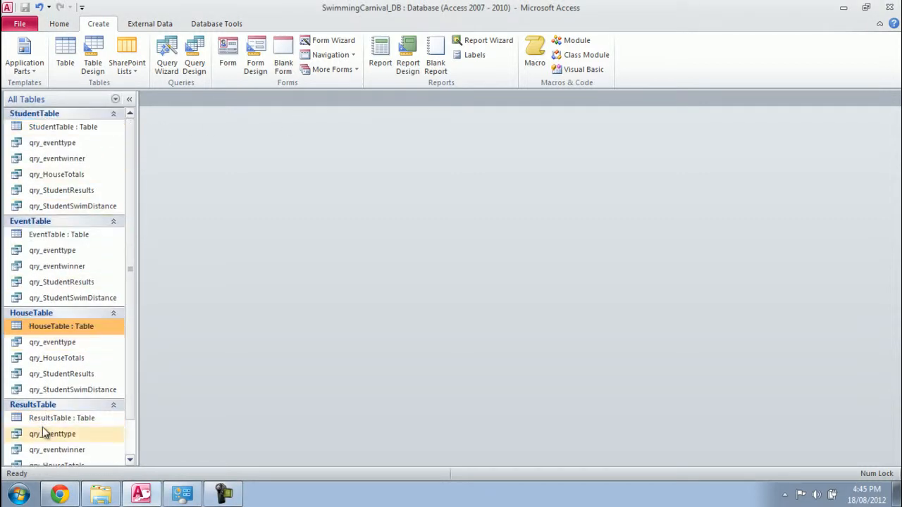
{"action": "left_click", "coordinate": [42, 420]}
{"action": "left_click", "coordinate": [89, 134]}
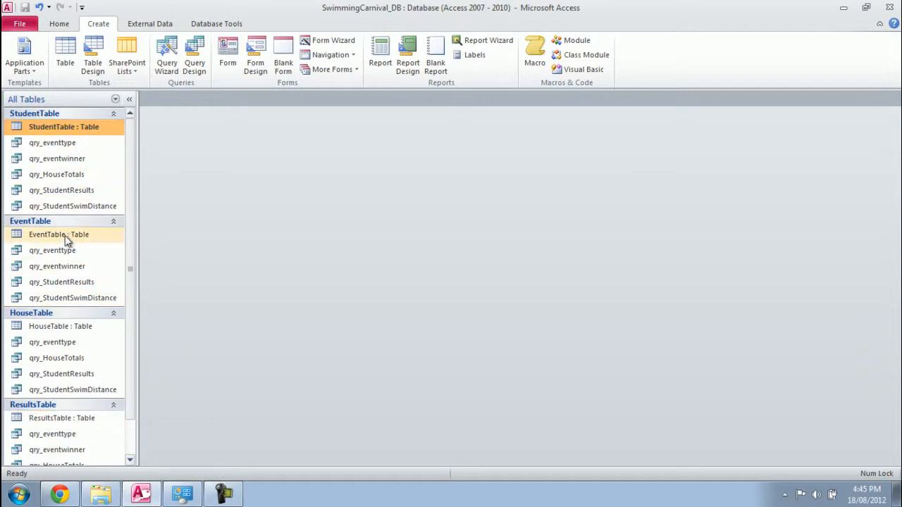
{"action": "left_click", "coordinate": [64, 241]}
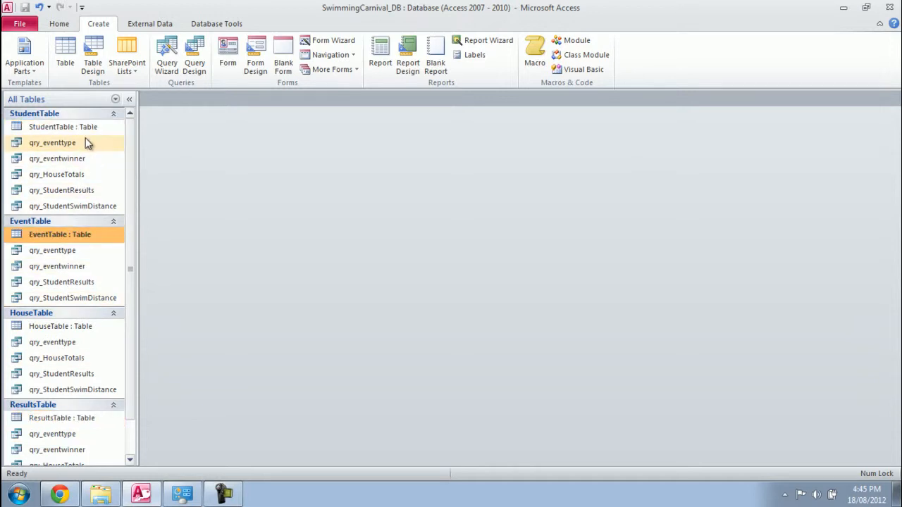
- Open HouseTable and ResultsTable and compare the house names with the points earned in the results
{"action": "double_click", "coordinate": [74, 327]}
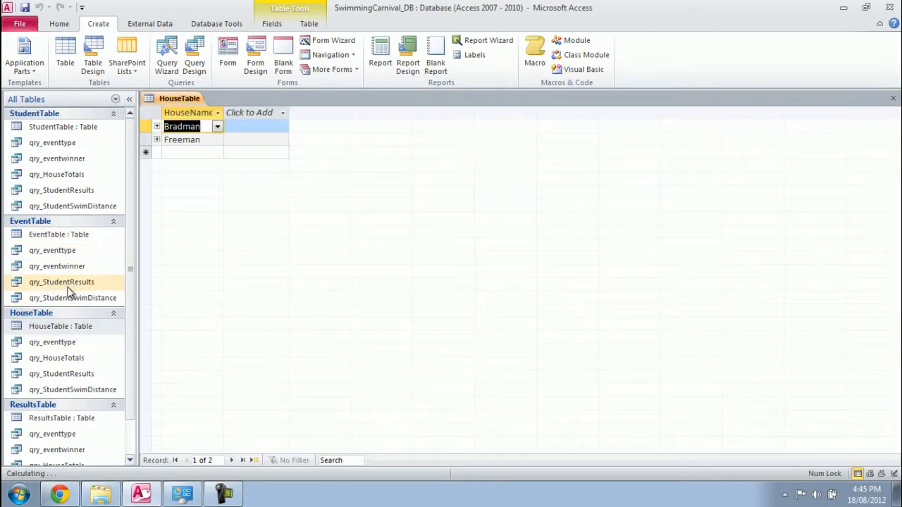
{"action": "left_click", "coordinate": [62, 418]}
{"action": "double_click", "coordinate": [62, 418]}
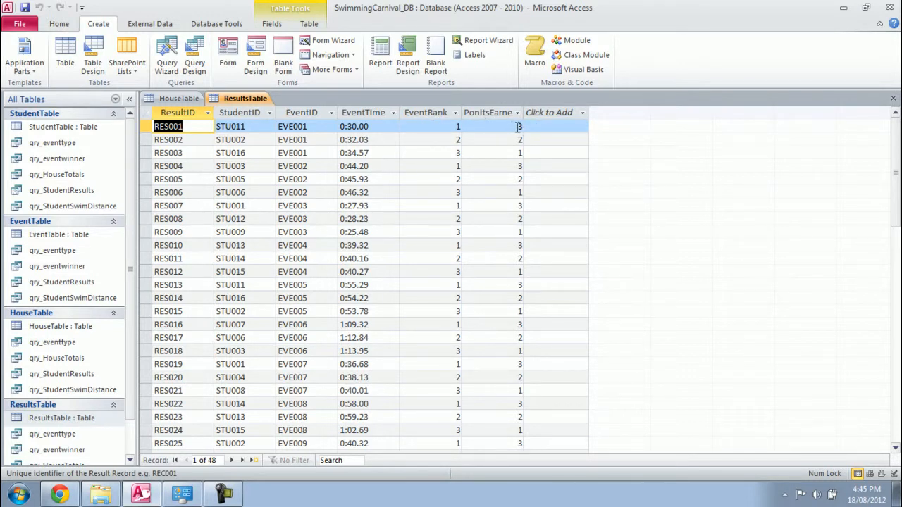
{"action": "left_click", "coordinate": [180, 98]}
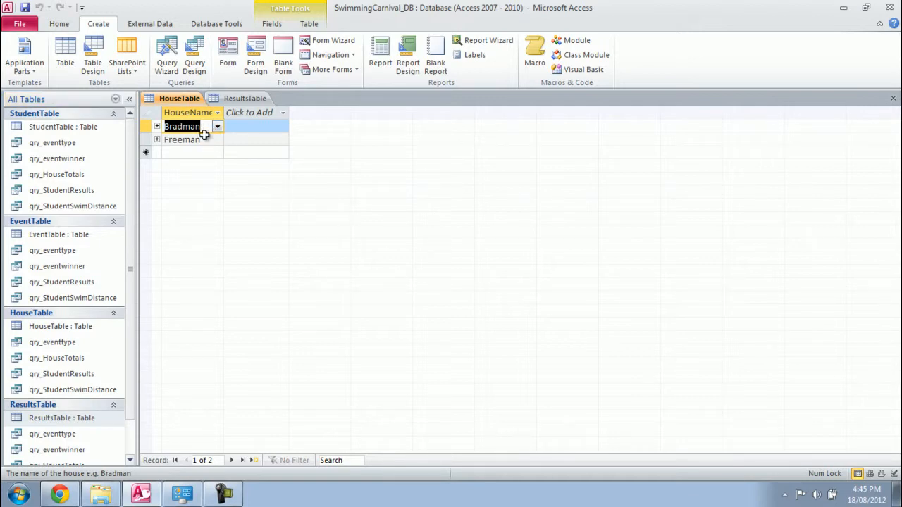
{"action": "left_click", "coordinate": [224, 100]}
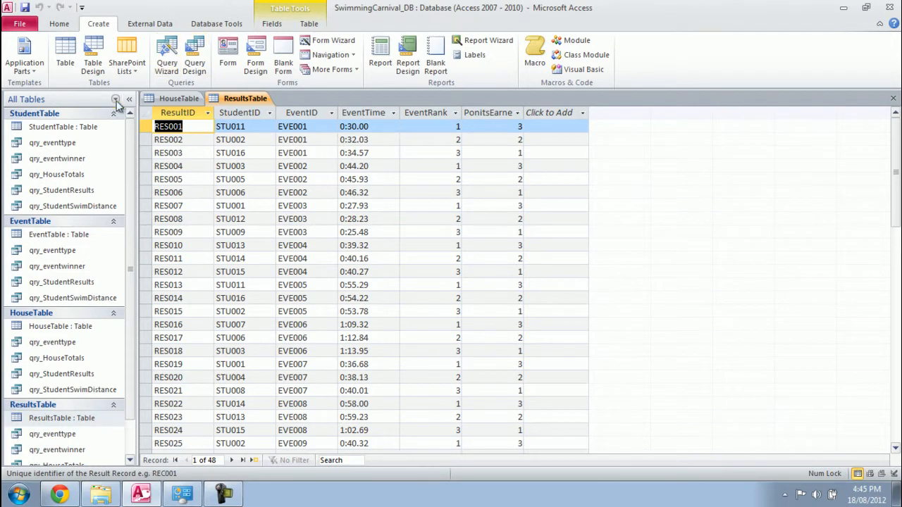
- Create a new query in design view containing HouseTable, ResultsTable and StudentTable
{"action": "left_click", "coordinate": [199, 65]}
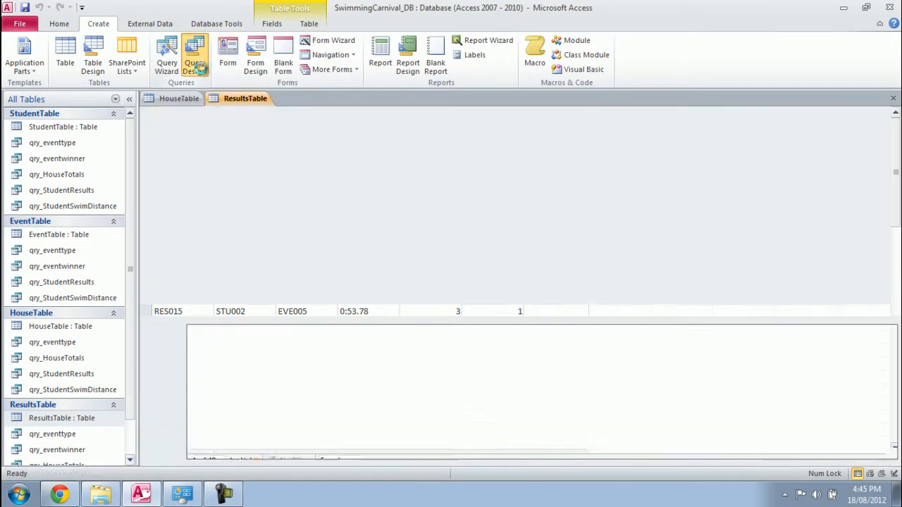
{"action": "left_click", "coordinate": [427, 403]}
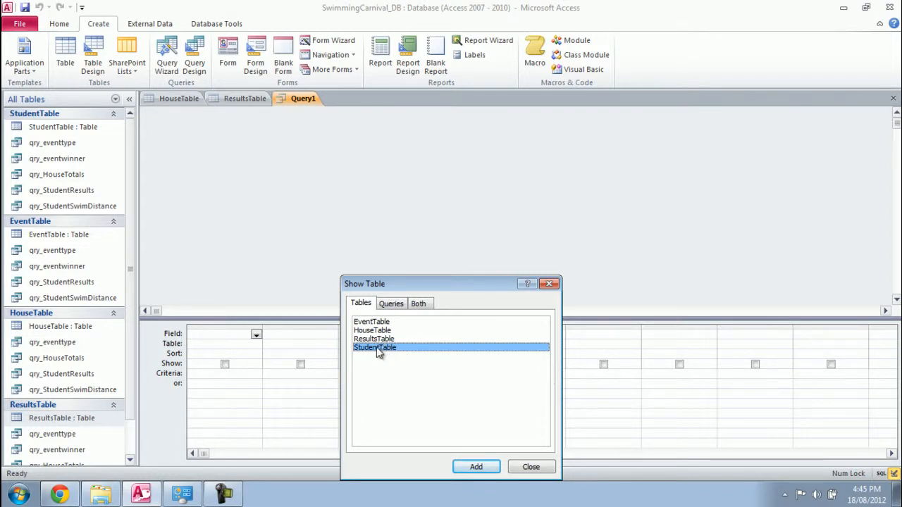
{"action": "left_click_drag", "start_coordinate": [381, 348], "coordinate": [377, 331]}
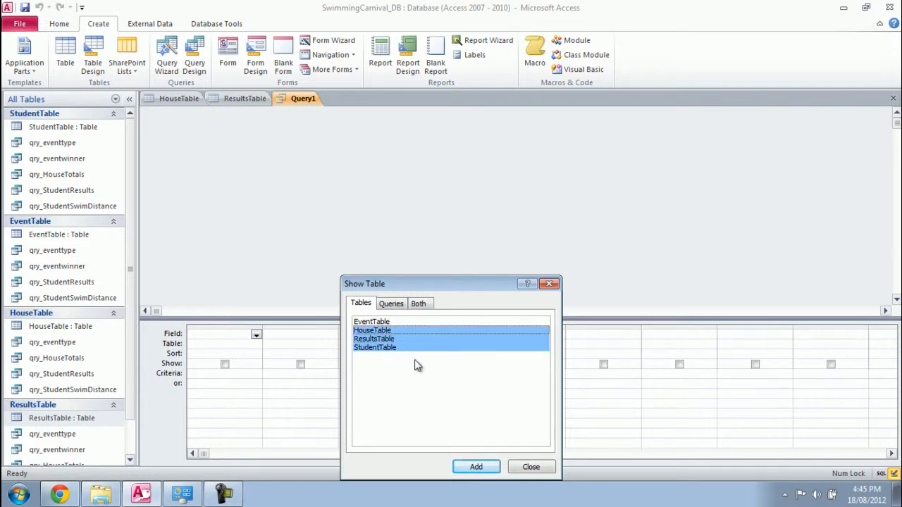
{"action": "left_click", "coordinate": [485, 472]}
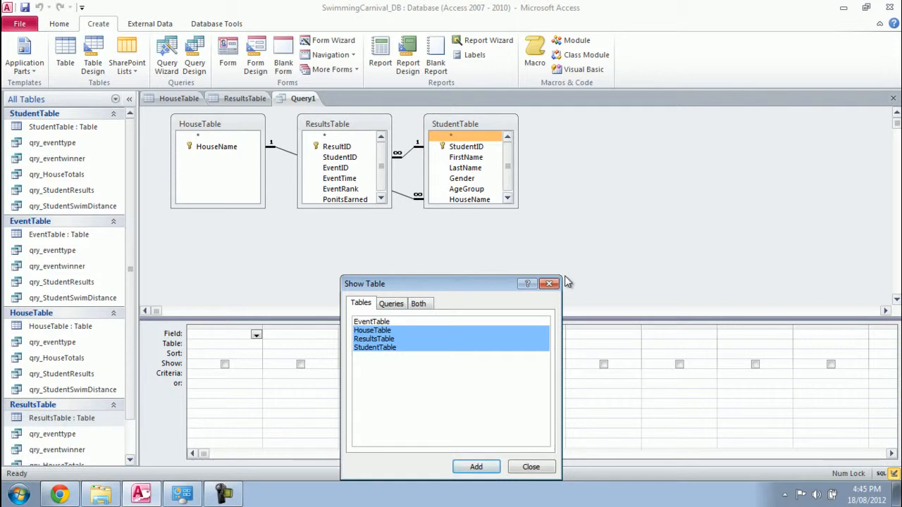
{"action": "left_click", "coordinate": [513, 469]}
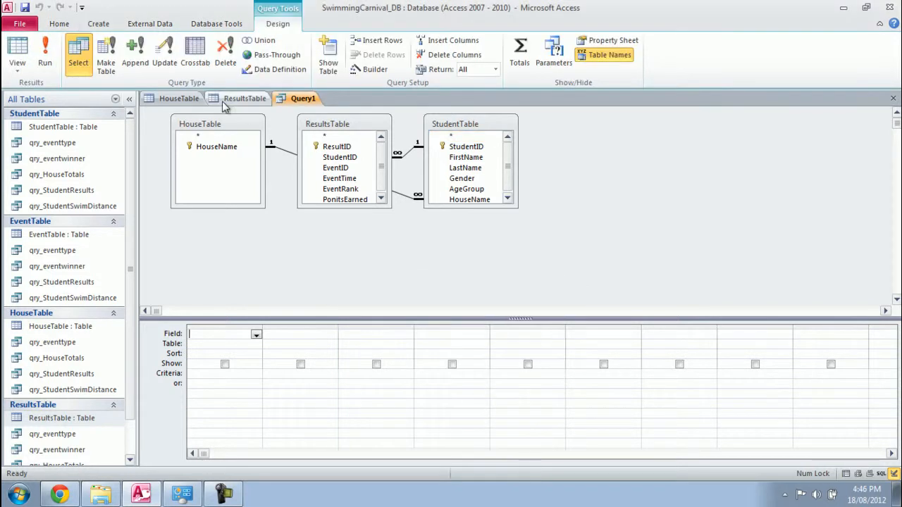
- Place HouseTable on the far side of StudentTable and add the fields HouseName and PonitsEarned to the query
{"action": "left_click_drag", "start_coordinate": [209, 121], "coordinate": [587, 121]}
{"action": "left_click", "coordinate": [589, 145]}
{"action": "double_click", "coordinate": [588, 144]}
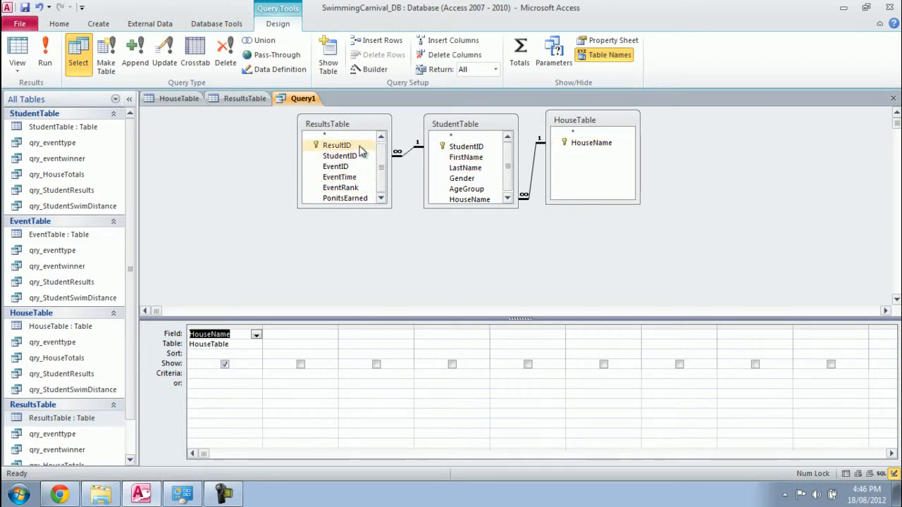
{"action": "double_click", "coordinate": [361, 198]}
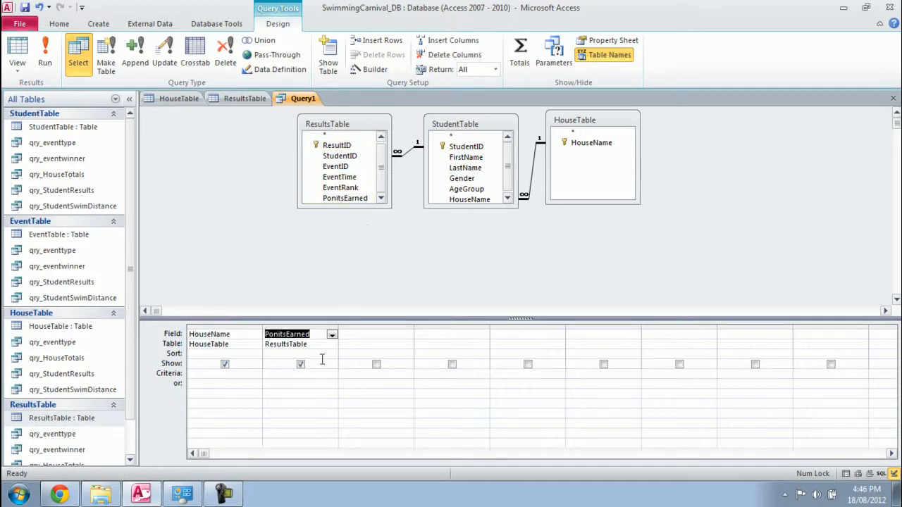
- Run the query to examine the ungrouped points for each house, and return to its design
{"action": "left_click", "coordinate": [542, 246]}
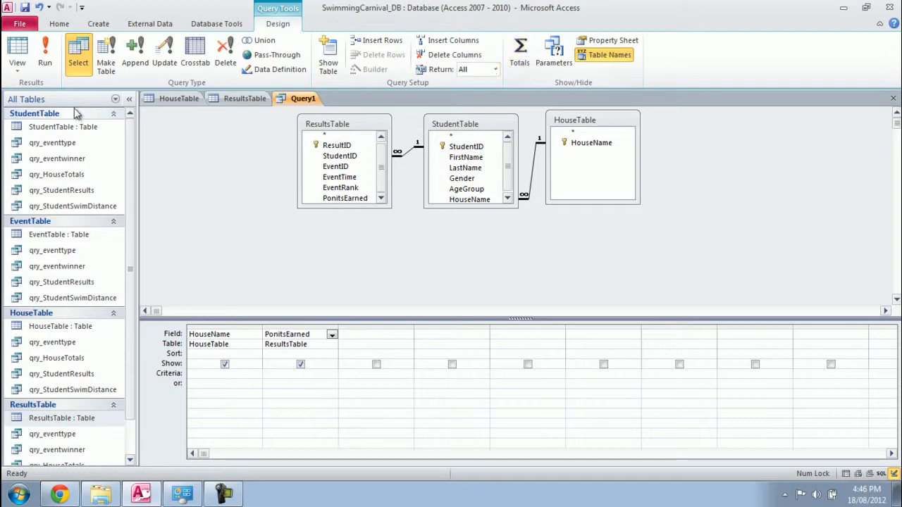
{"action": "left_click", "coordinate": [47, 61]}
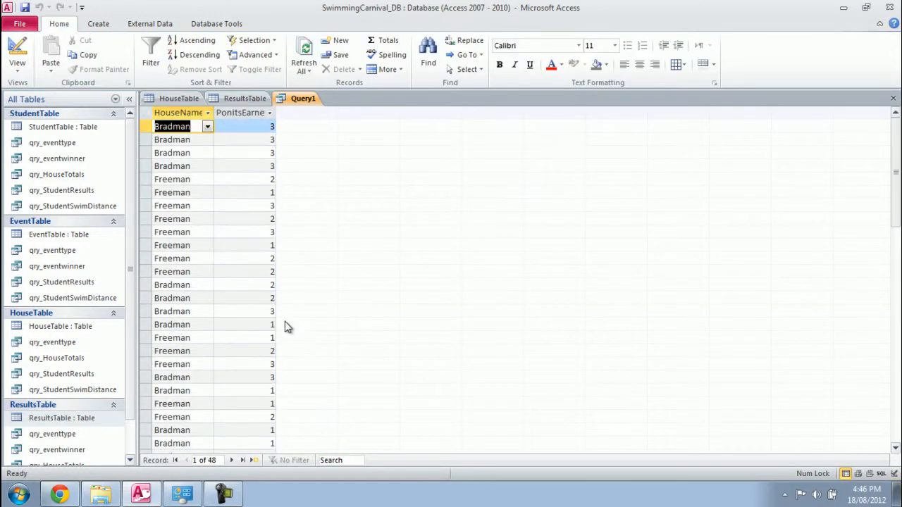
{"action": "left_click", "coordinate": [28, 51]}
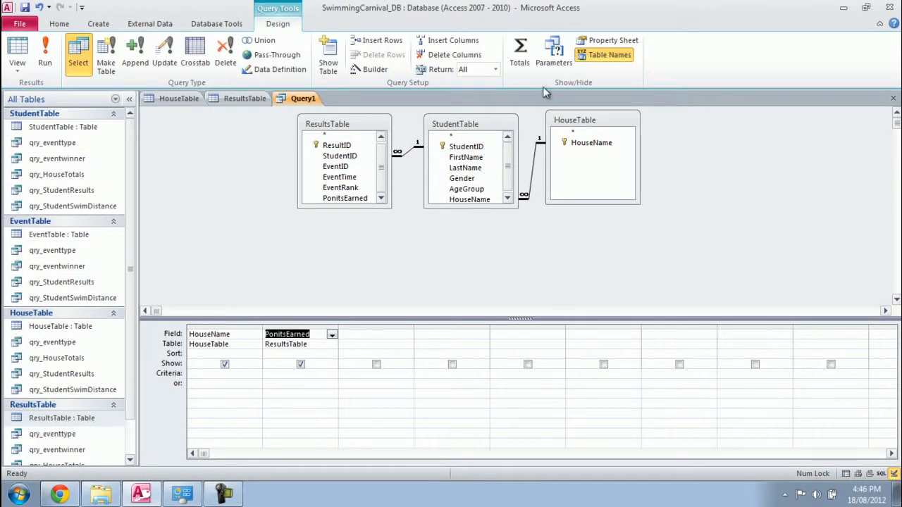
- Turn on totals for the query, keeping HouseName grouped and summing PonitsEarned
{"action": "left_click", "coordinate": [519, 53]}
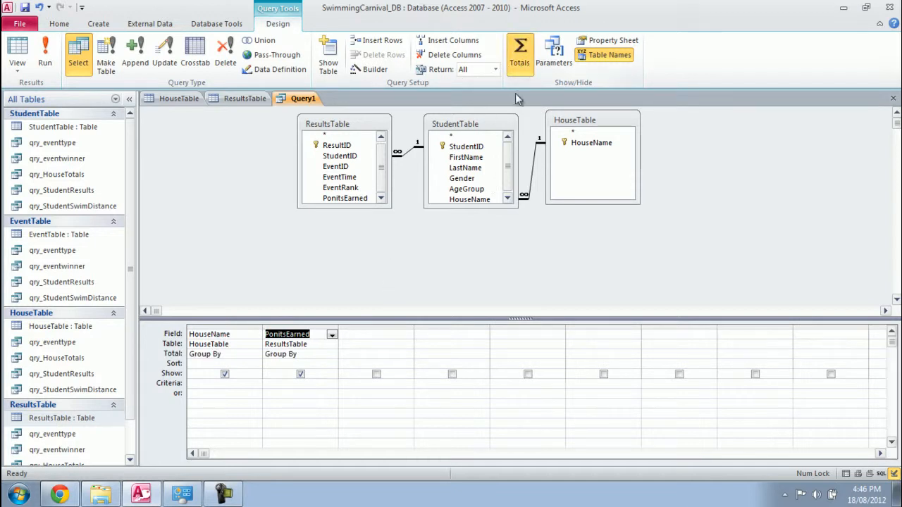
{"action": "left_click", "coordinate": [167, 355]}
{"action": "left_click", "coordinate": [275, 354]}
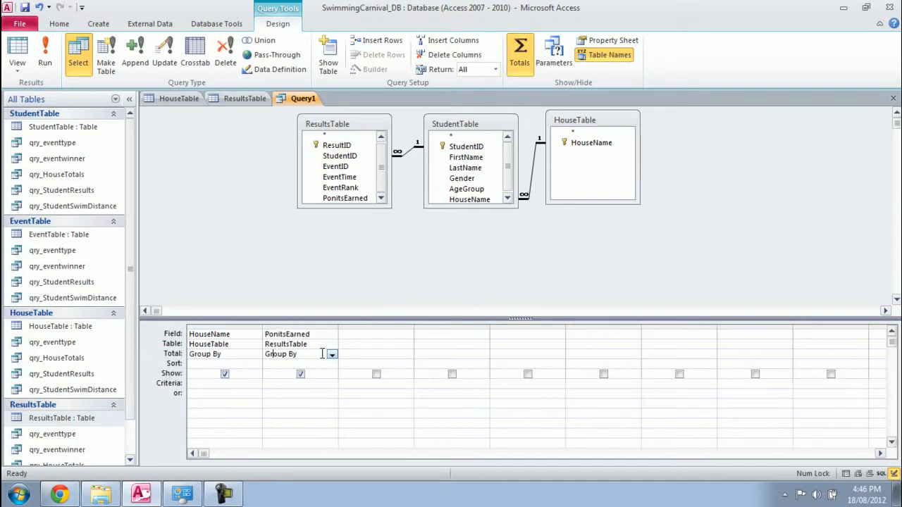
{"action": "left_click", "coordinate": [331, 355]}
{"action": "left_click", "coordinate": [318, 380]}
{"action": "left_click", "coordinate": [318, 263]}
- Run the totals query and compare the summed points of the two houses
{"action": "left_click", "coordinate": [51, 60]}
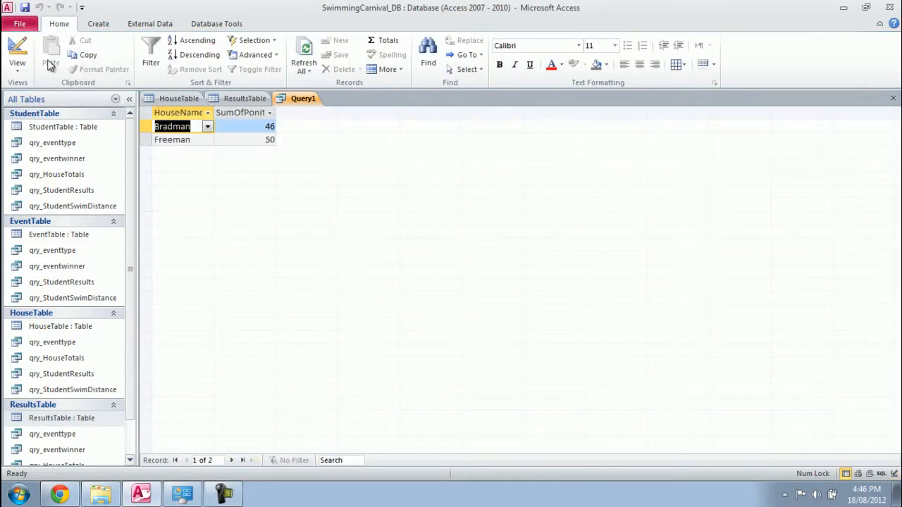
{"action": "left_click", "coordinate": [270, 126]}
{"action": "left_click", "coordinate": [248, 139]}
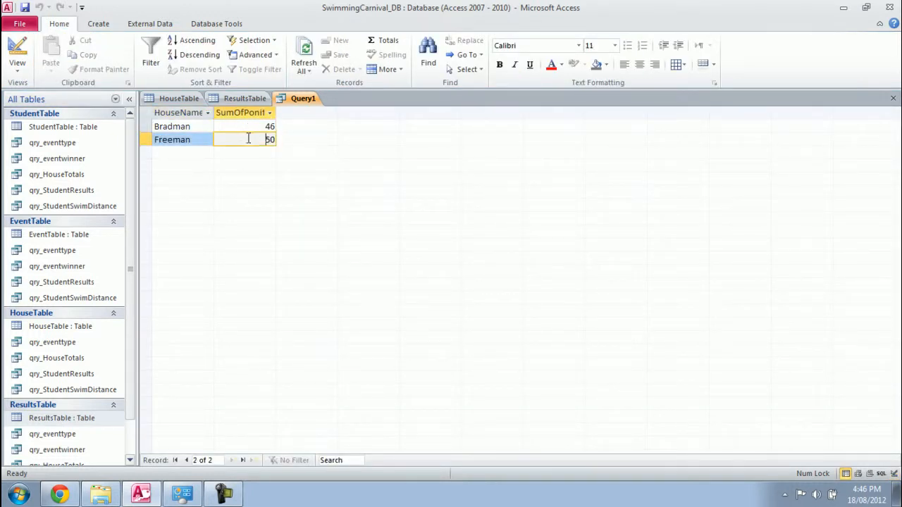
{"action": "left_click", "coordinate": [182, 140]}
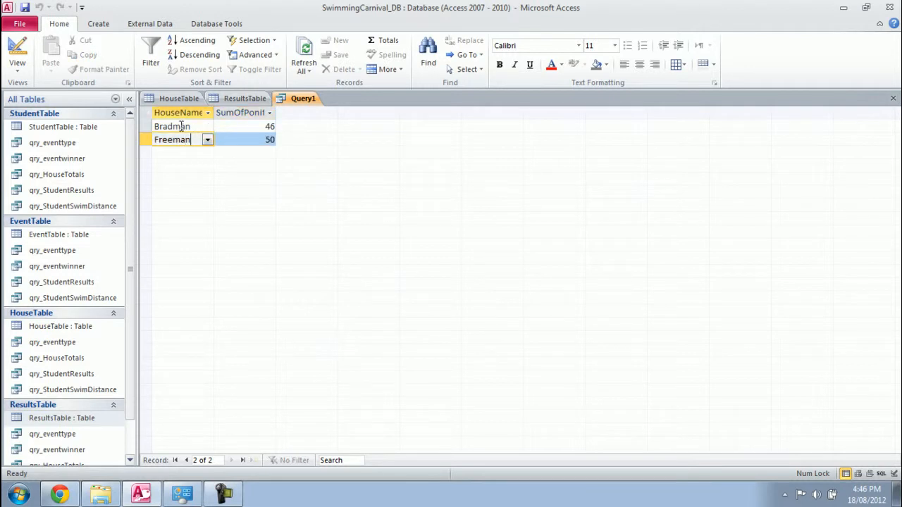
{"action": "key", "text": "Up"}
{"action": "left_click", "coordinate": [196, 140]}
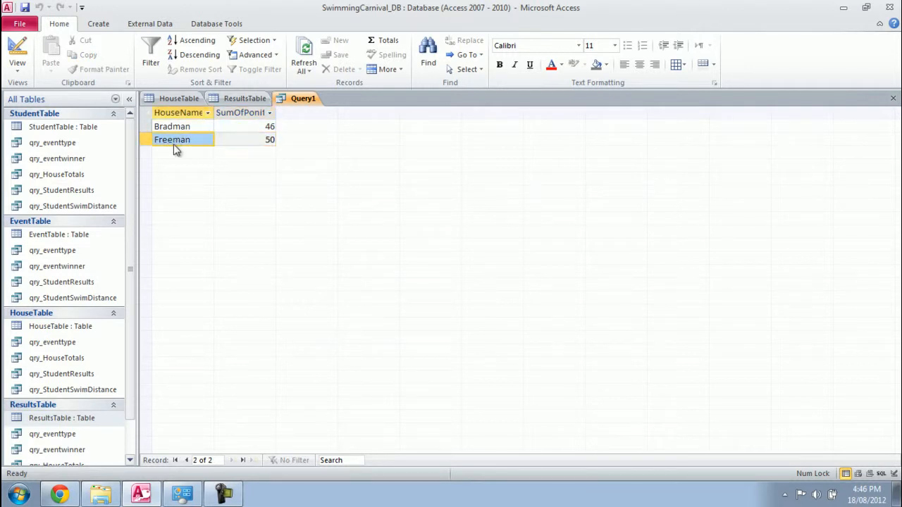
{"action": "left_click", "coordinate": [242, 140]}
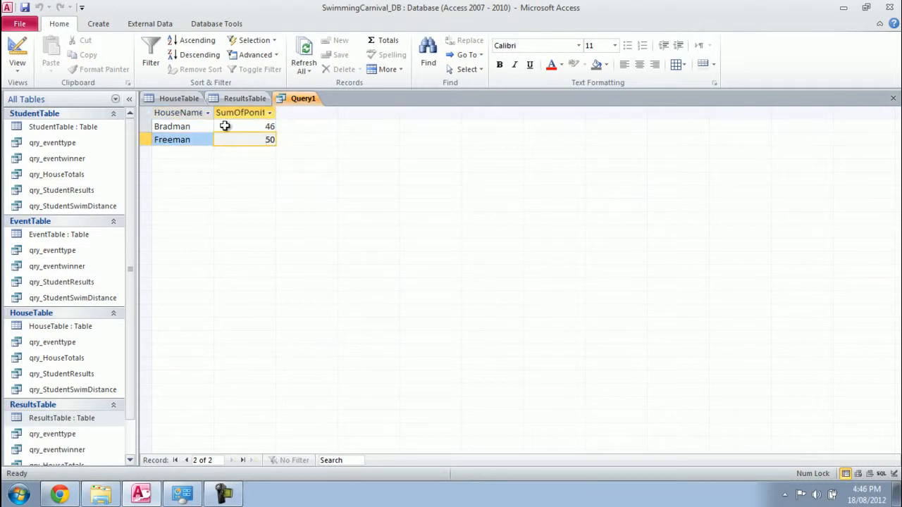
- Try the Avg total on PonitsEarned, running the query and widening the result column to read each house's average
{"action": "left_click", "coordinate": [16, 60]}
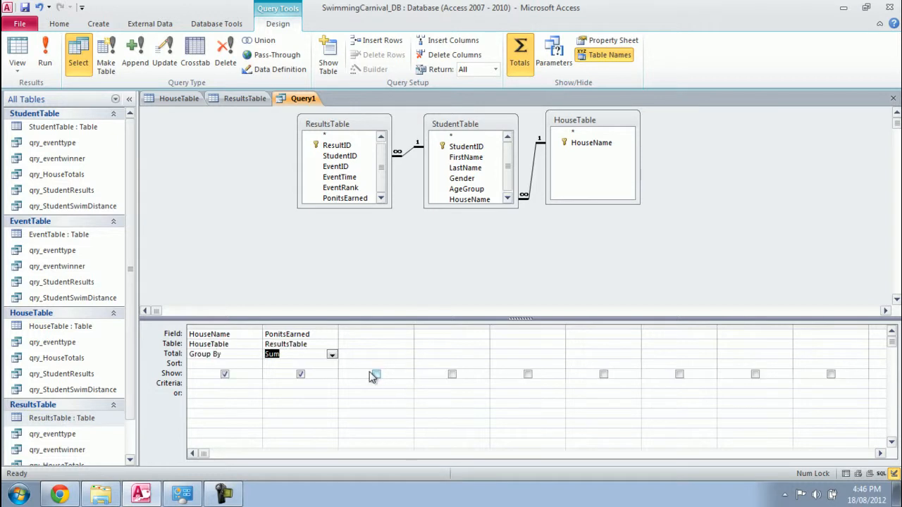
{"action": "left_click", "coordinate": [332, 354]}
{"action": "left_click", "coordinate": [302, 382]}
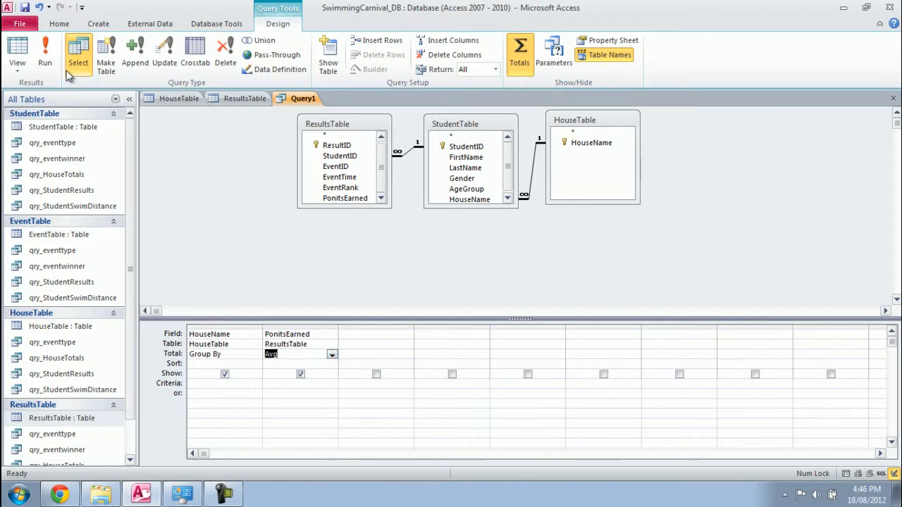
{"action": "left_click", "coordinate": [45, 53]}
{"action": "left_click_drag", "start_coordinate": [277, 112], "coordinate": [403, 111]}
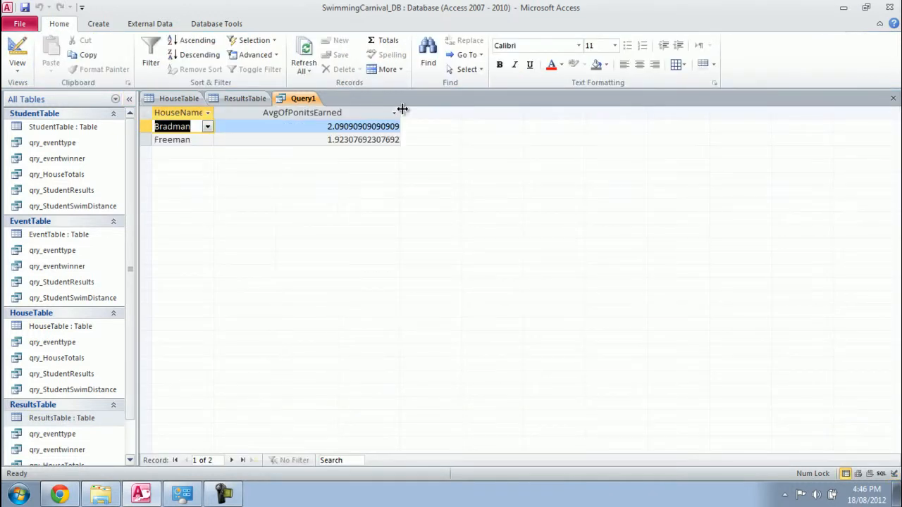
{"action": "left_click_drag", "start_coordinate": [319, 126], "coordinate": [409, 127]}
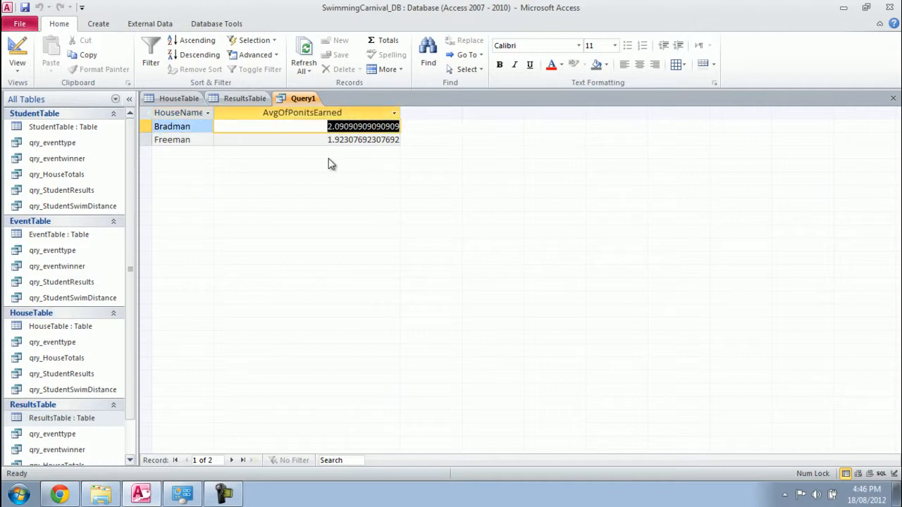
{"action": "left_click_drag", "start_coordinate": [324, 140], "coordinate": [425, 143]}
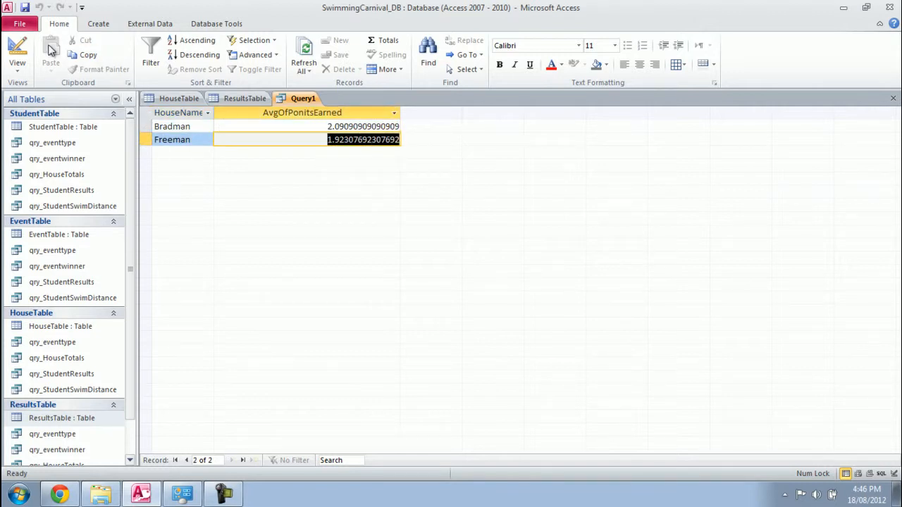
- Set the PonitsEarned total back to Sum in the query design
{"action": "left_click", "coordinate": [17, 51]}
{"action": "left_click", "coordinate": [332, 354]}
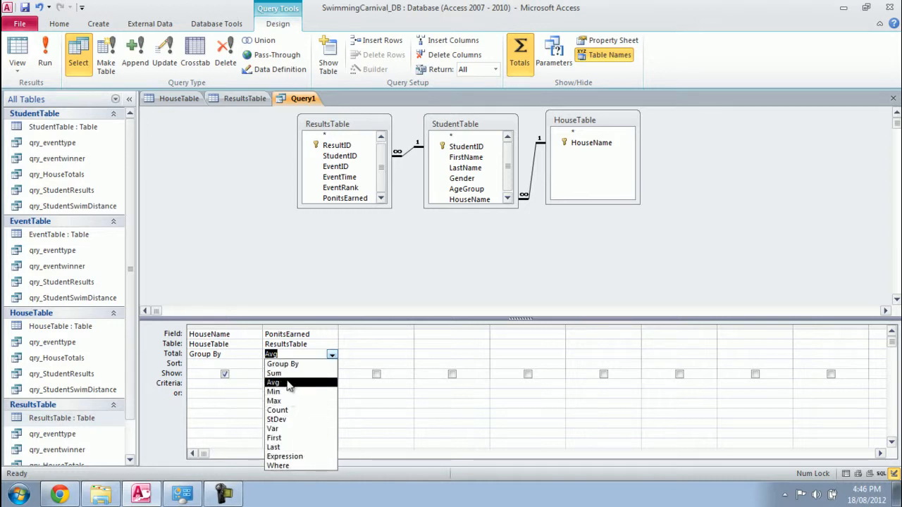
{"action": "left_click", "coordinate": [296, 374]}
{"action": "left_click", "coordinate": [358, 343]}
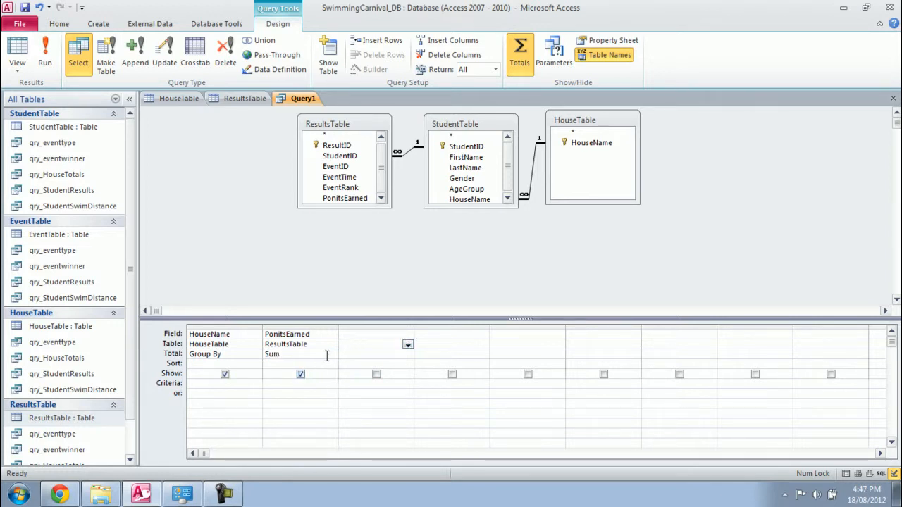
- Add the criterion freeman to HouseName and run the query to check that house's total, returning to the design
{"action": "left_click", "coordinate": [190, 383]}
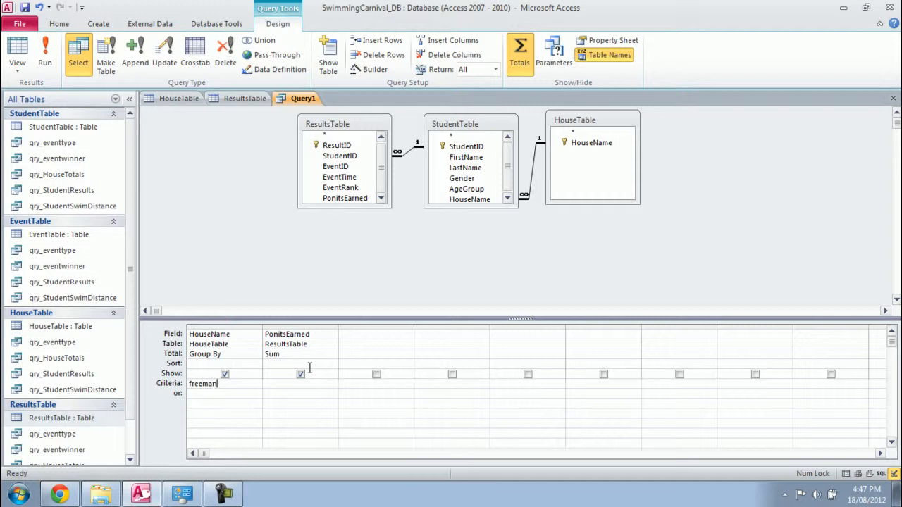
{"action": "key", "text": "Tab"}
{"action": "left_click", "coordinate": [45, 56]}
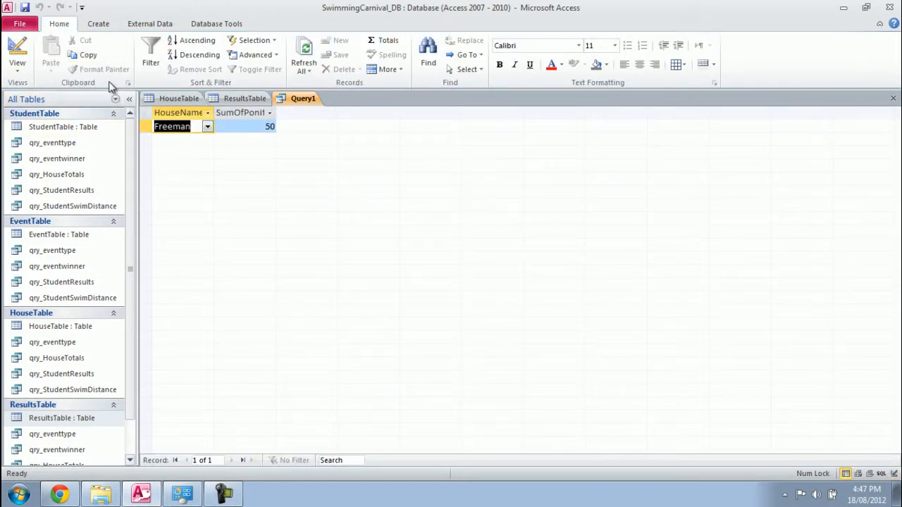
{"action": "left_click", "coordinate": [246, 128]}
{"action": "left_click_drag", "start_coordinate": [276, 114], "coordinate": [303, 115]}
{"action": "left_click", "coordinate": [21, 48]}
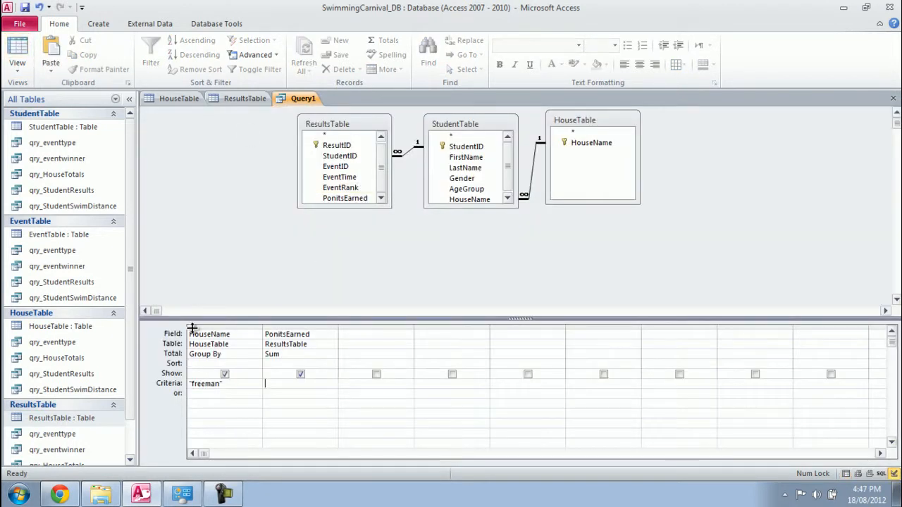
- Replace the HouseName criterion with the parameter prompt [What house you interested in?]
{"action": "key", "text": "BackSpace"}
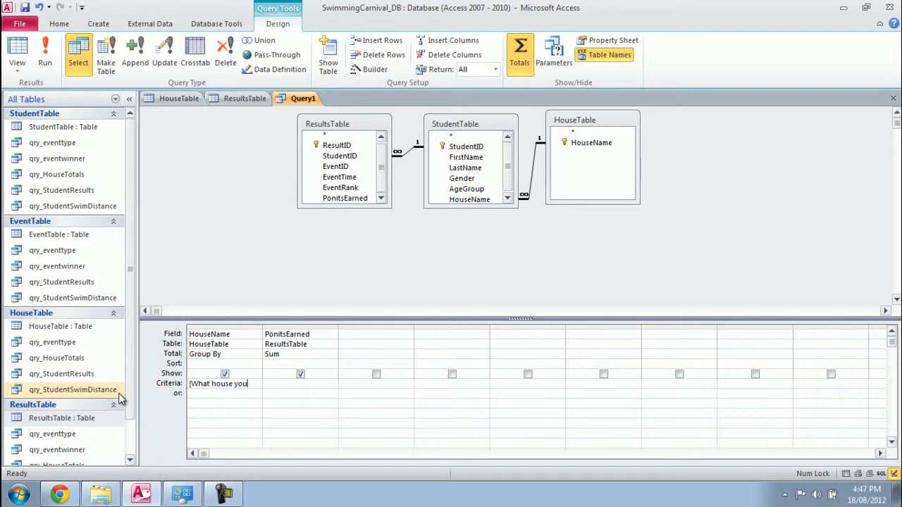
{"action": "type", "text": "nterested in"}
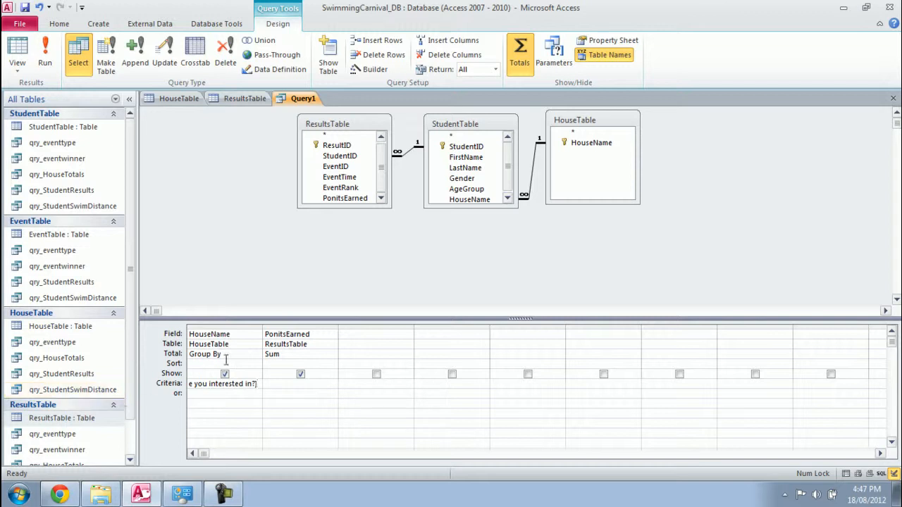
{"action": "left_click", "coordinate": [319, 402]}
- Run the parameter query for the house Freeman and fit both result columns to their headings
{"action": "left_click", "coordinate": [45, 63]}
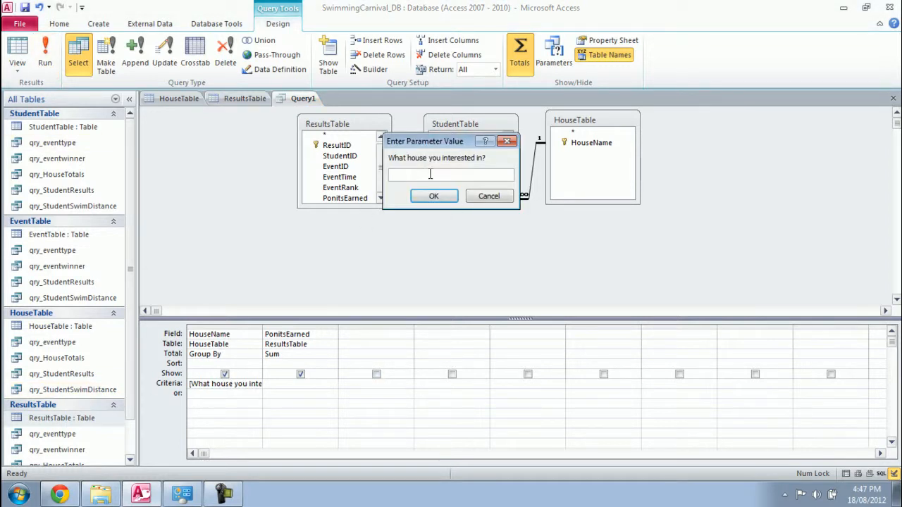
{"action": "left_click_drag", "start_coordinate": [420, 143], "coordinate": [399, 144]}
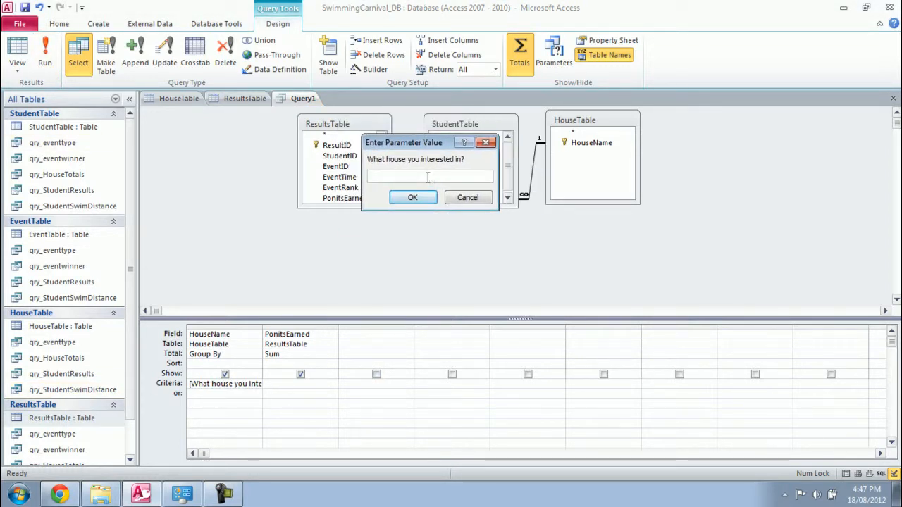
{"action": "type", "text": "F"}
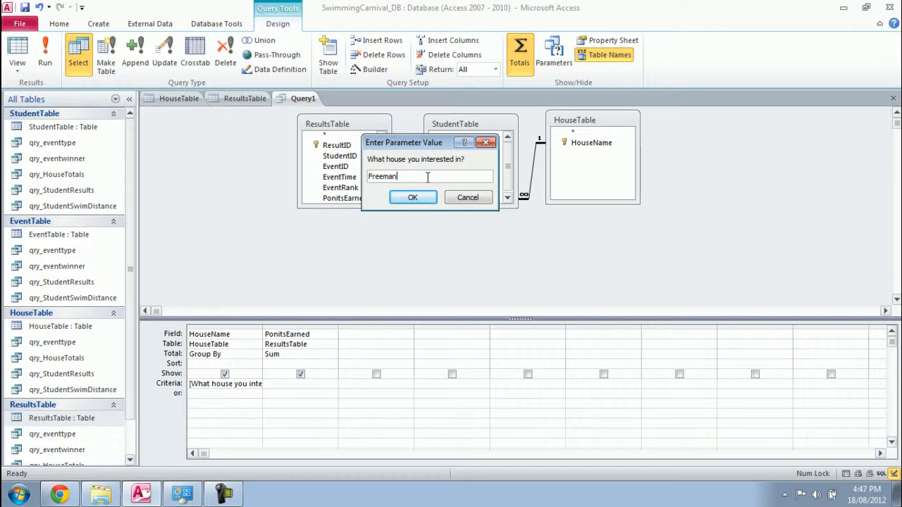
{"action": "type", "text": "reeman"}
{"action": "key", "text": "Return"}
{"action": "left_click_drag", "start_coordinate": [303, 113], "coordinate": [303, 113]}
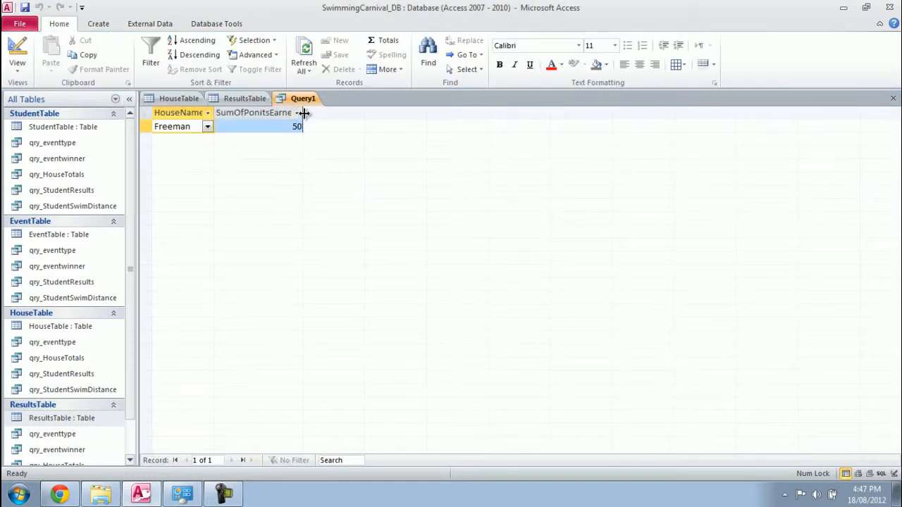
{"action": "double_click", "coordinate": [303, 113]}
{"action": "double_click", "coordinate": [214, 113]}
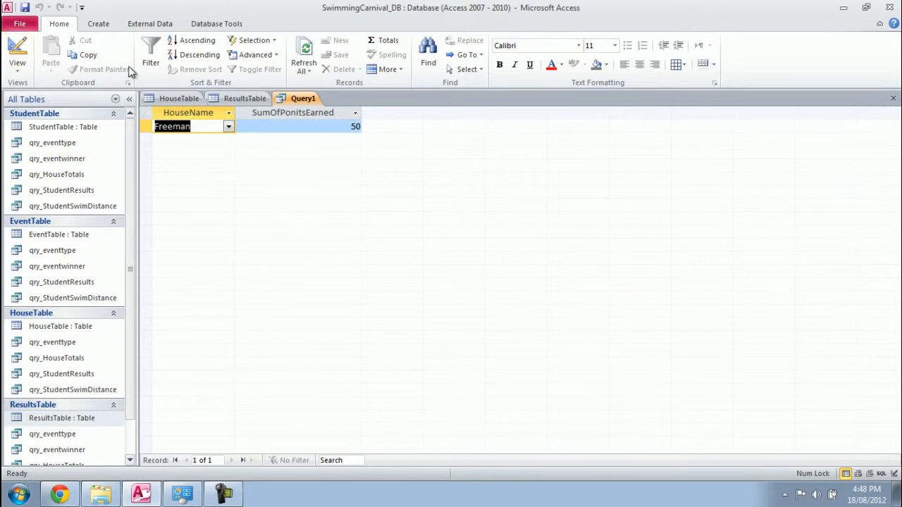
- Return to the query design and give HouseName the caption House and PonitsEarned the caption Points
{"action": "left_click", "coordinate": [31, 55]}
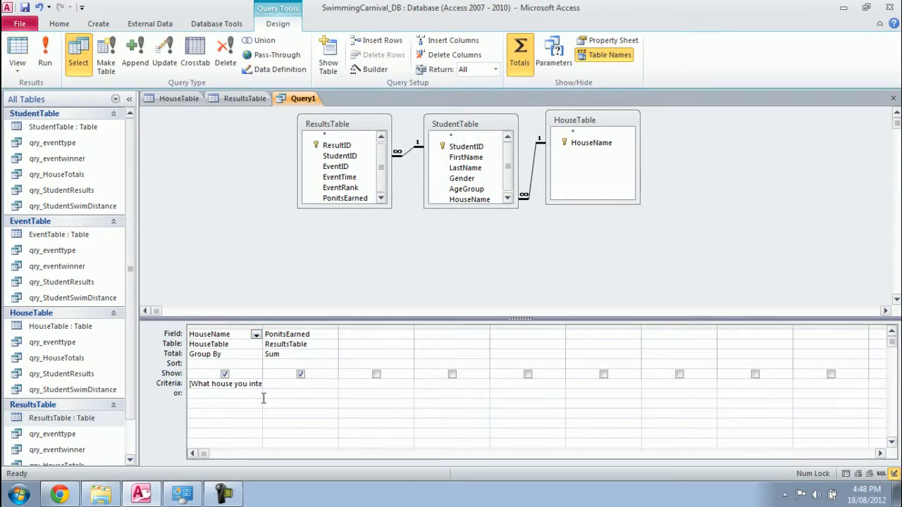
{"action": "type", "text": "House:"}
{"action": "left_click", "coordinate": [270, 335]}
{"action": "type", "text": "Points"}
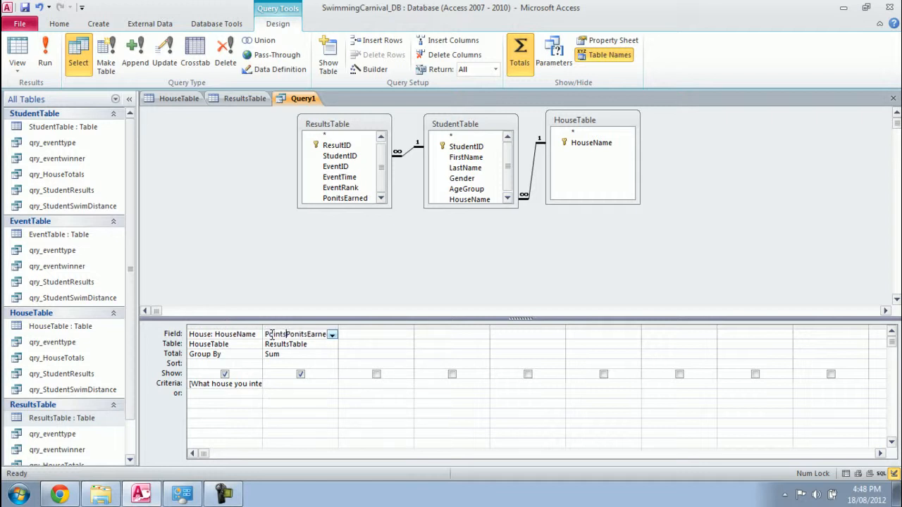
{"action": "type", "text": ":"}
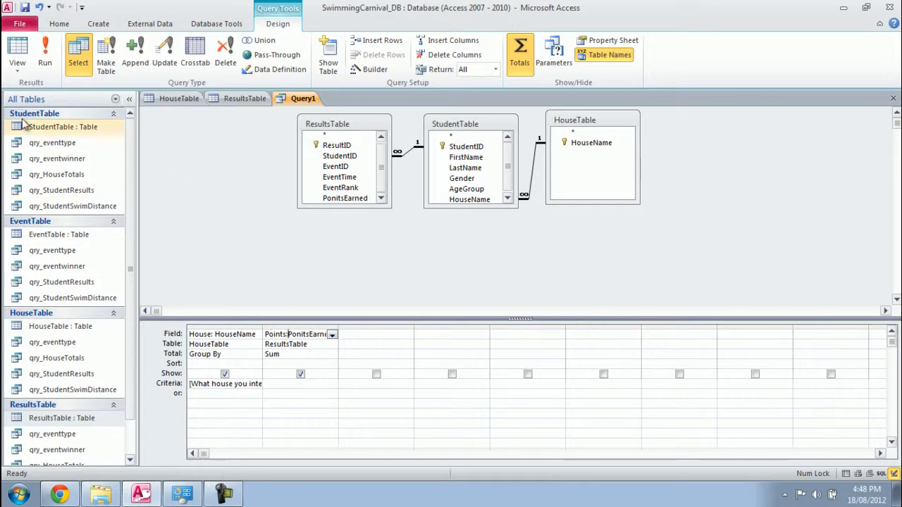
- Run the query with Bradman as the house to check its points total and the new column headings
{"action": "left_click", "coordinate": [44, 54]}
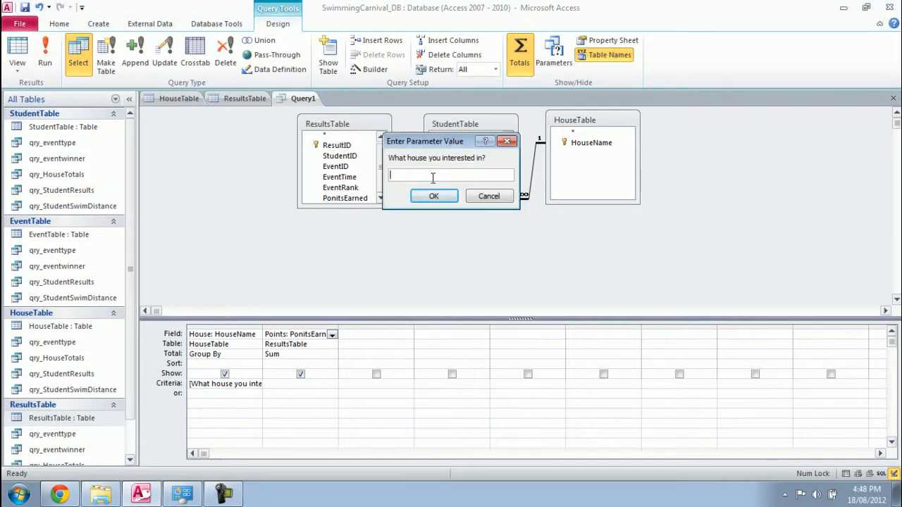
{"action": "type", "text": "Bradman"}
{"action": "key", "text": "Return"}
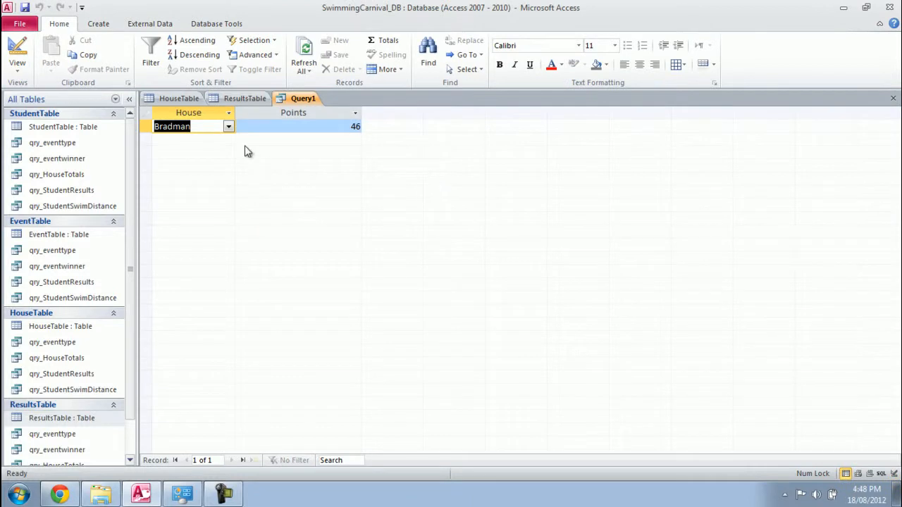